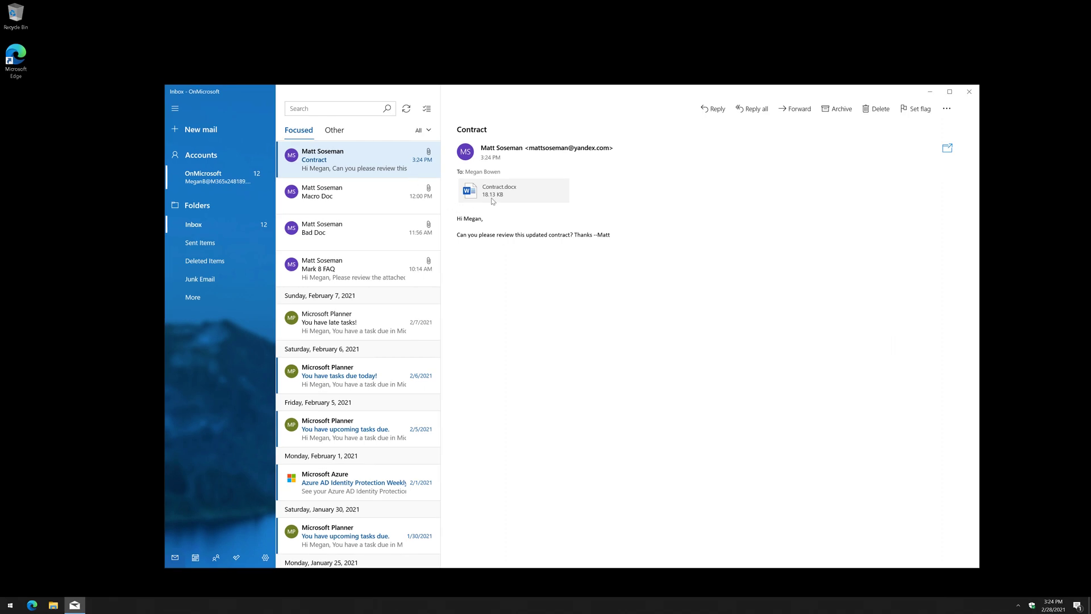
# Open Contract.docx in Protected View, try a blocked command, and dismiss the 'not available' warning
pyautogui.click(502, 194)
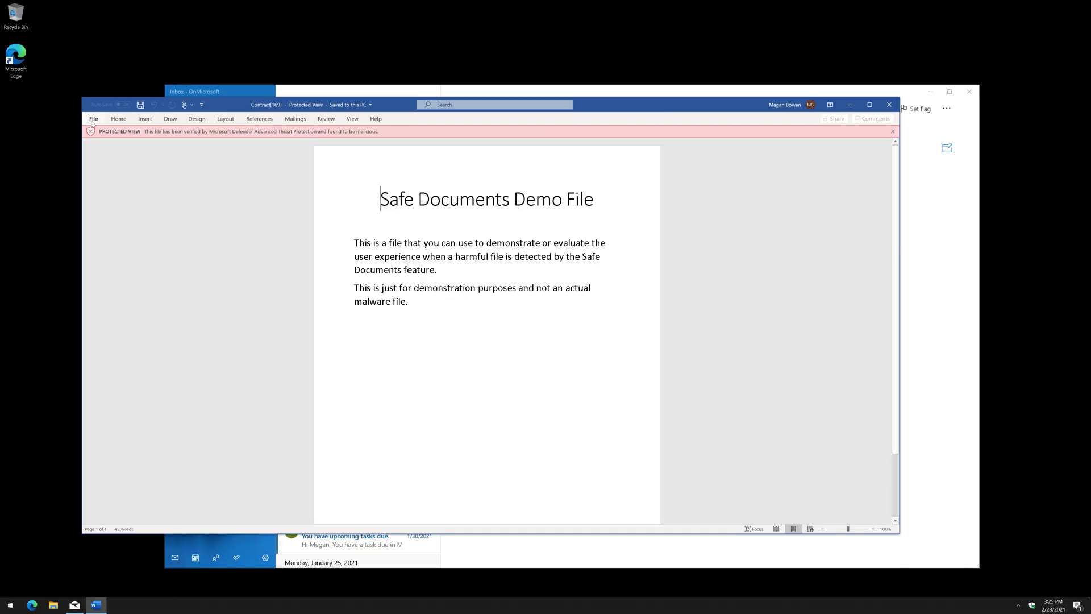
pyautogui.click(48, 210)
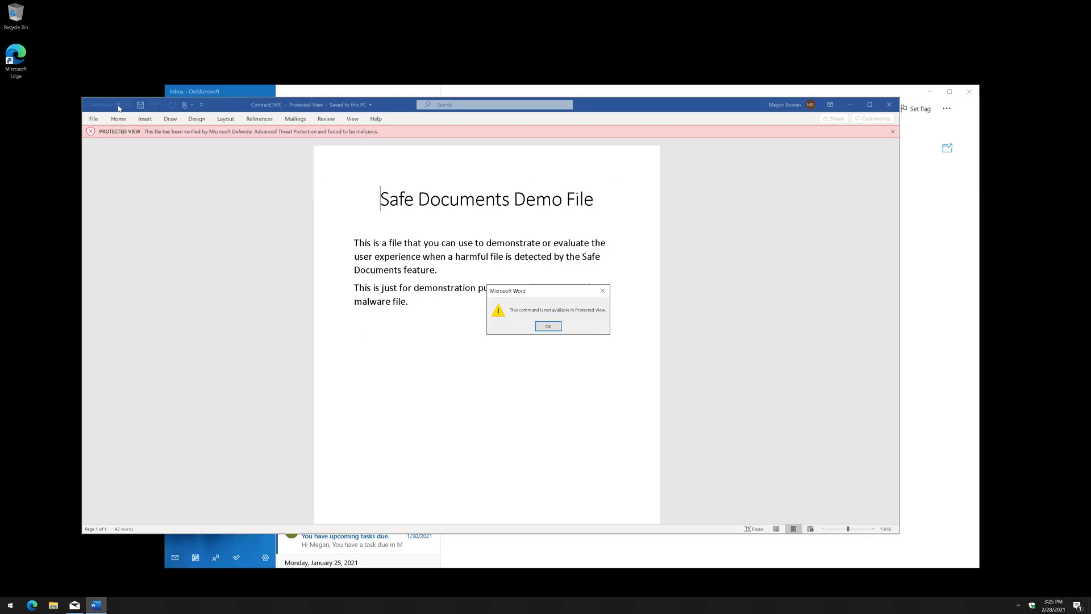
pyautogui.click(94, 120)
pyautogui.press('Return')
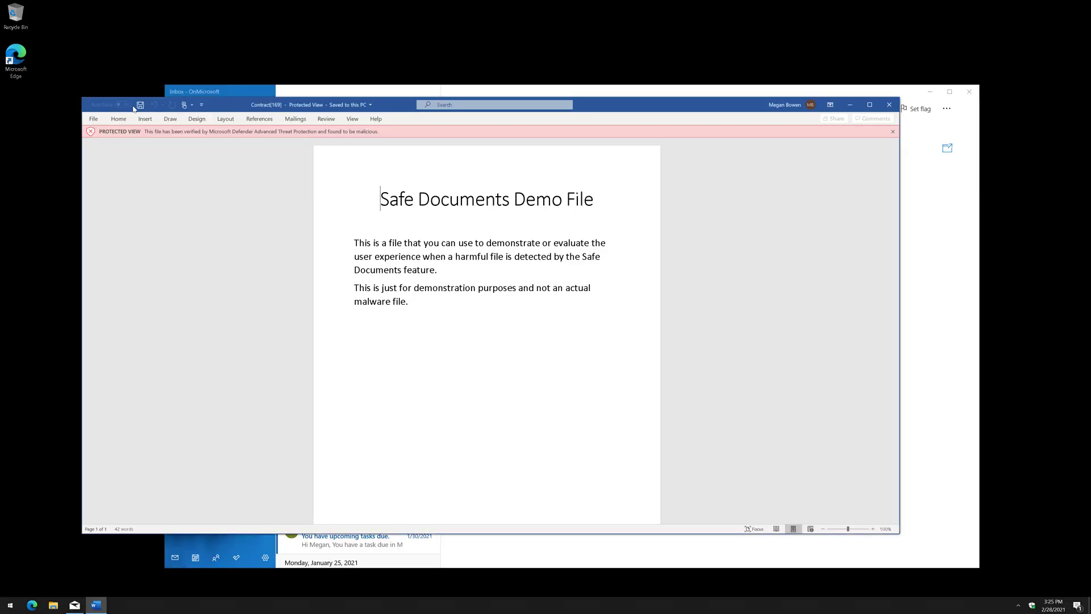
# Check that File > Print shows printing disabled by policy for Contract.docx, then go back
pyautogui.click(91, 119)
pyautogui.click(105, 252)
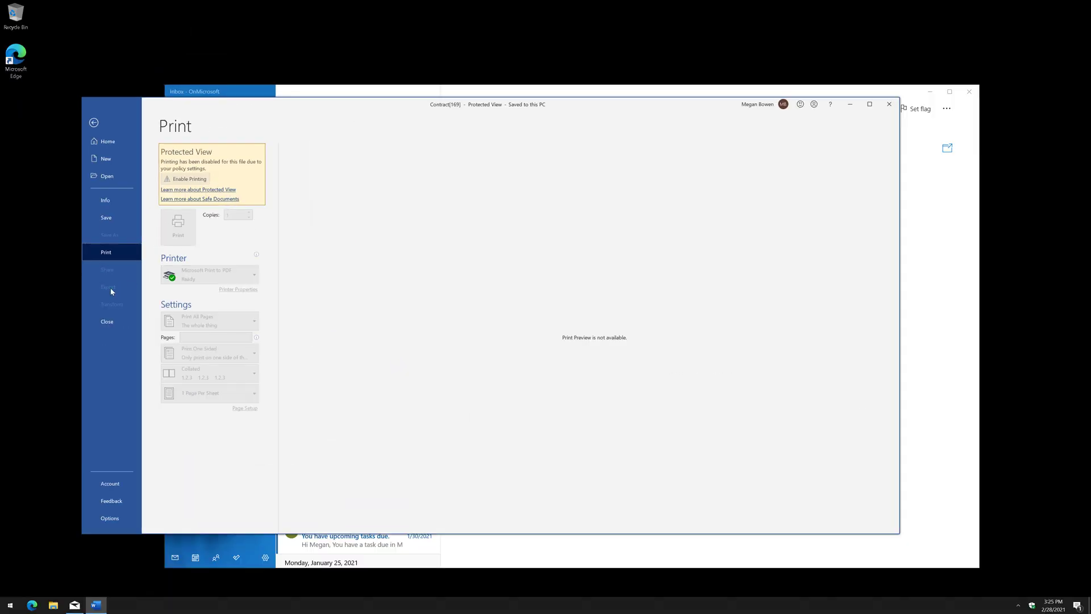
pyautogui.click(94, 123)
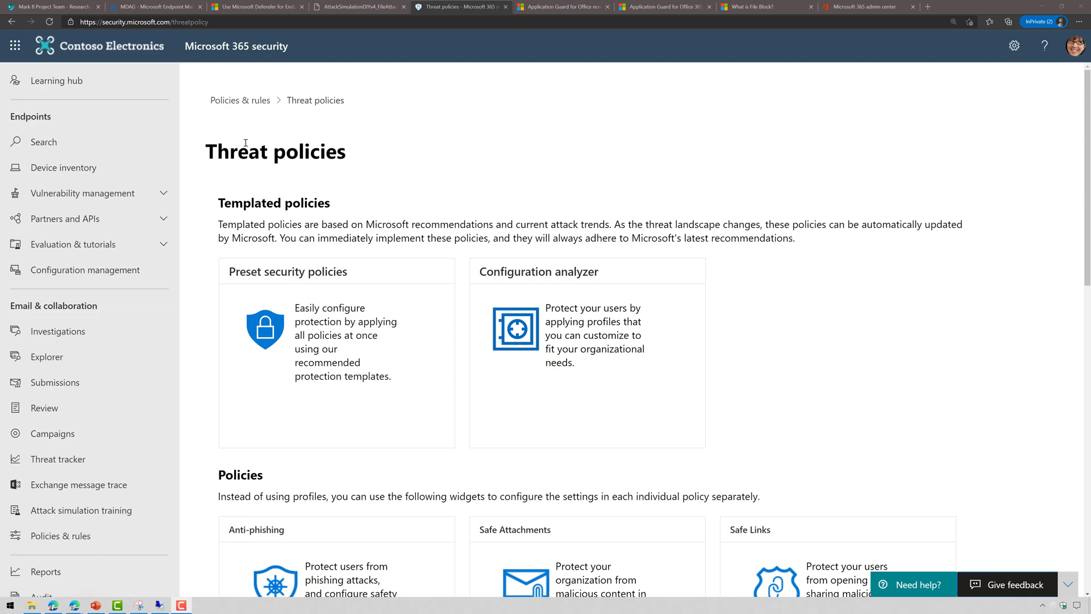
# Open Safe Attachments Global settings, confirm Safe Documents is on, and highlight the Microsoft 365 E5 requirement
pyautogui.scroll(-3, 672, 317)
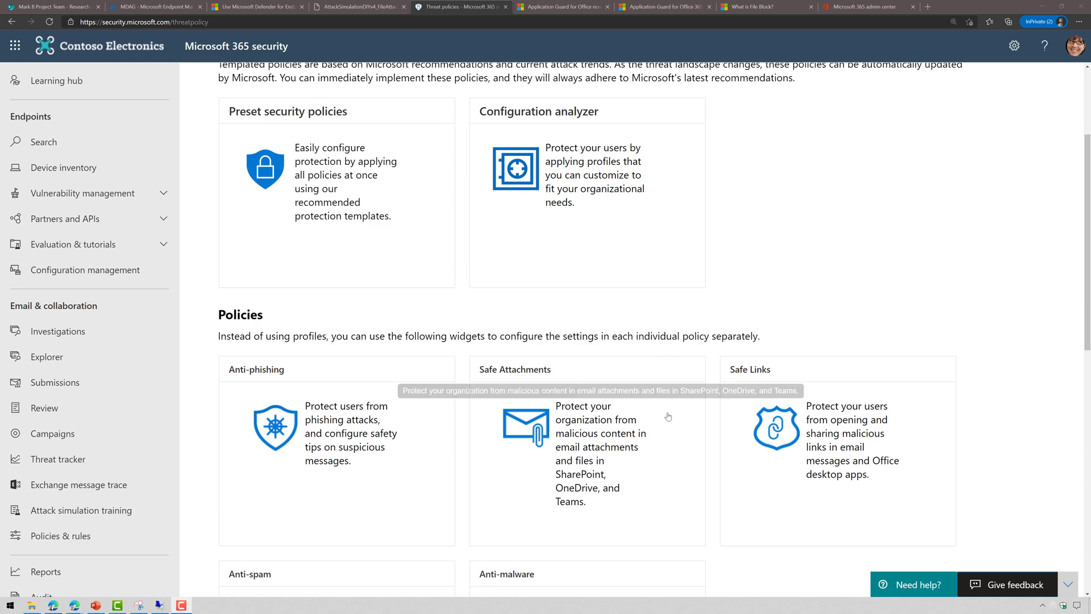
pyautogui.click(594, 411)
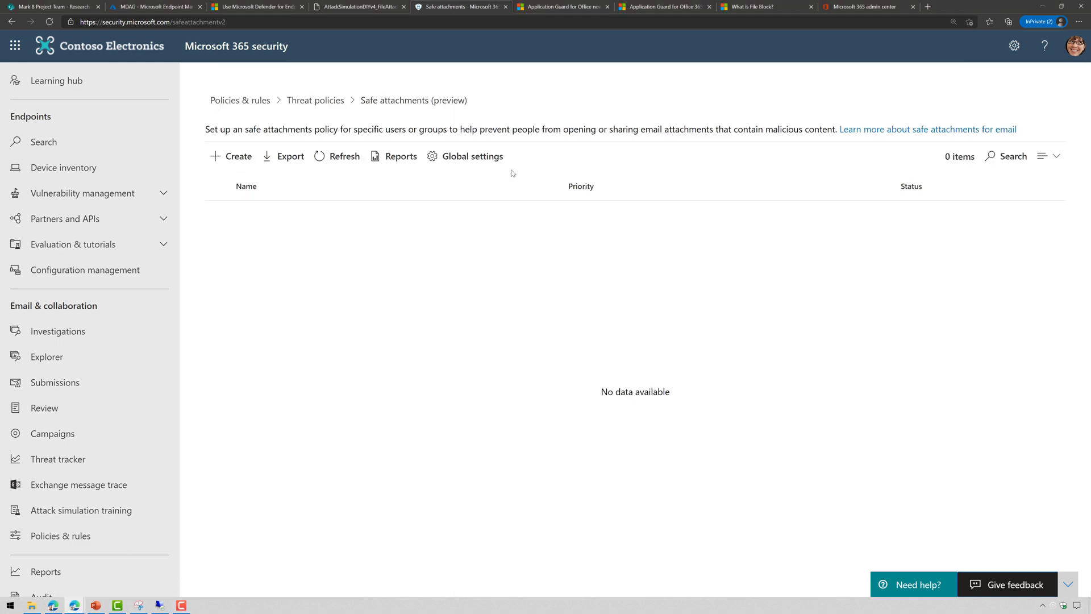
pyautogui.click(494, 159)
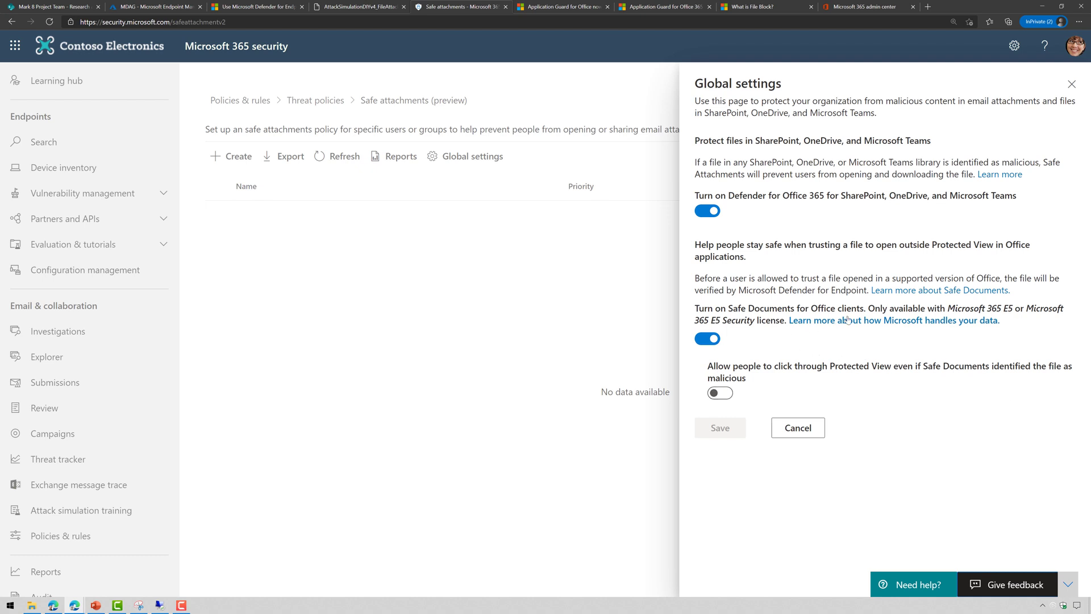
pyautogui.moveTo(947, 308); pyautogui.dragTo(1016, 308)
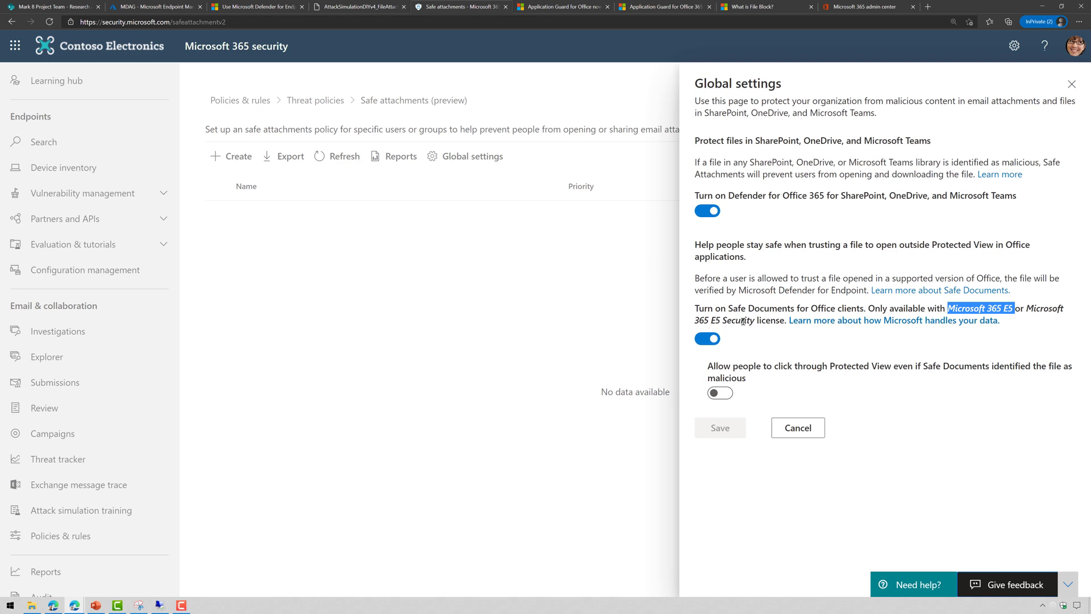
# Look up the demo user in the admin center and view their licences, including Microsoft 365 E5
pyautogui.click(875, 6)
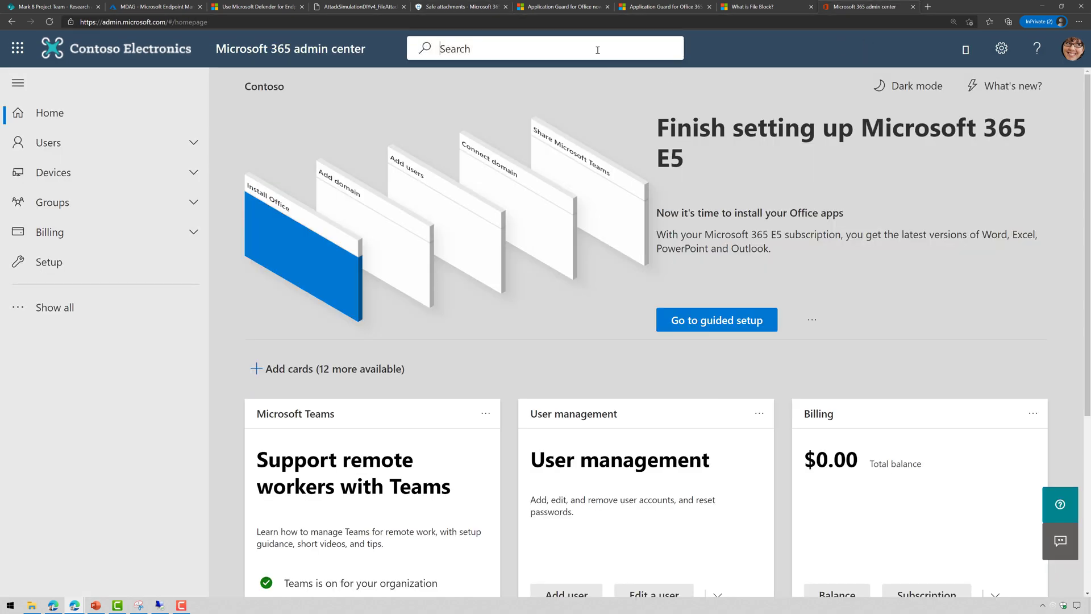
pyautogui.write('meganb')
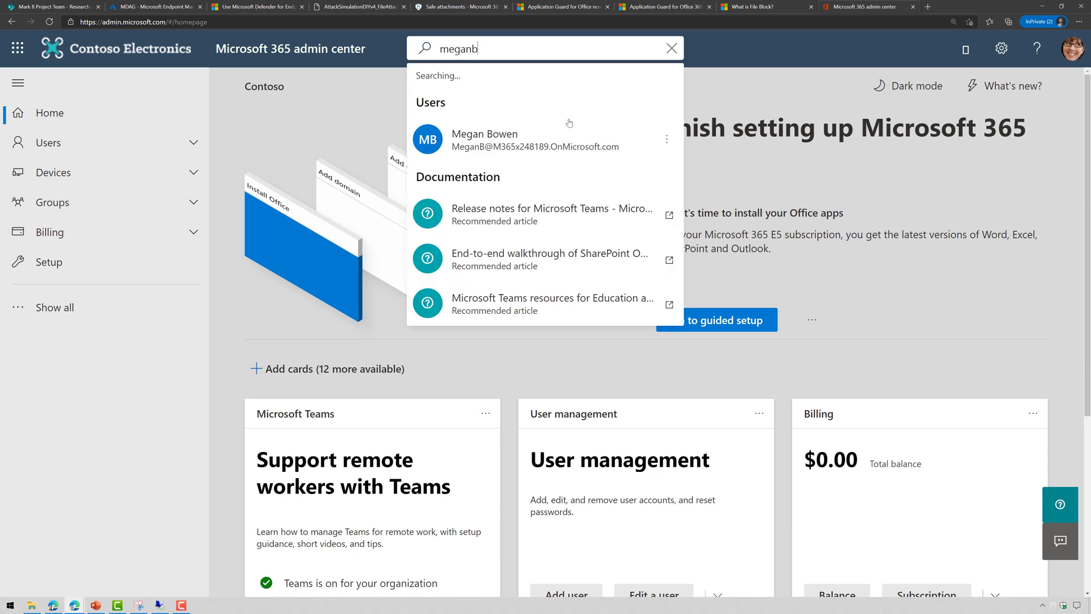
pyautogui.click(566, 130)
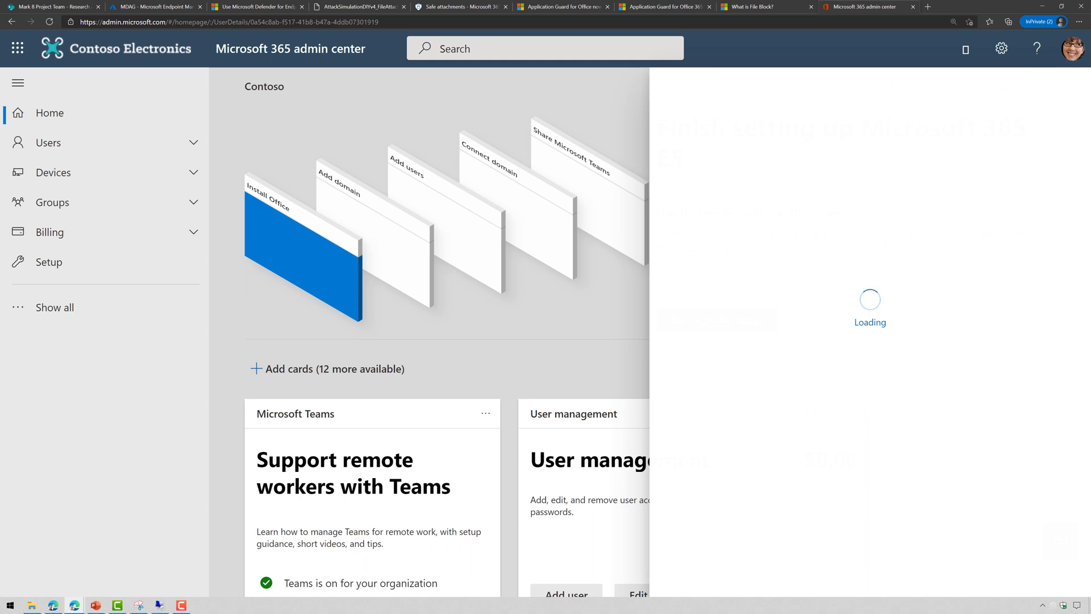
pyautogui.click(830, 248)
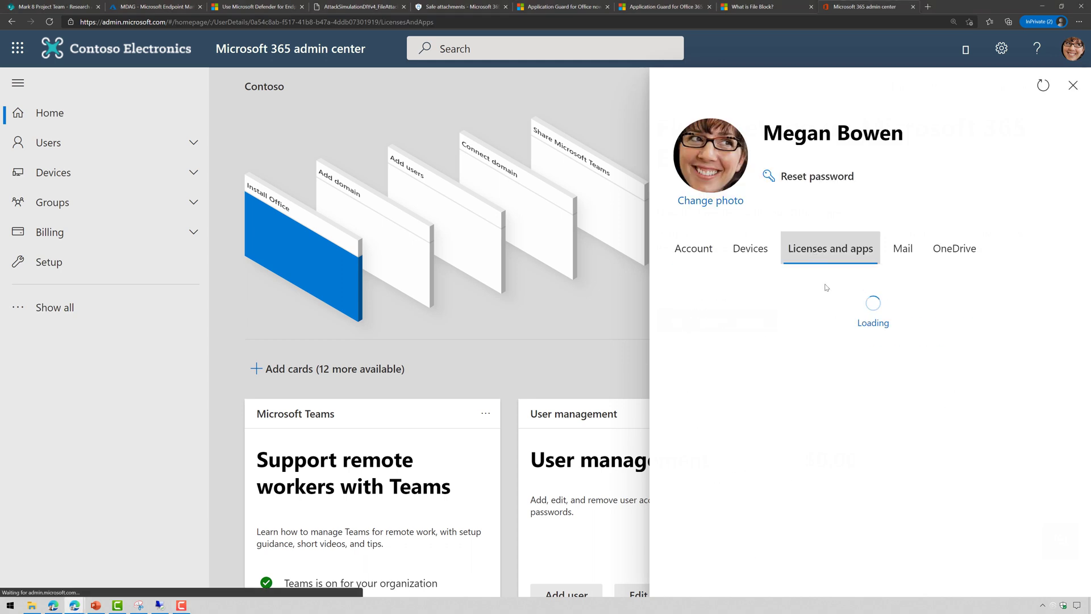
pyautogui.scroll(-3, 887, 390)
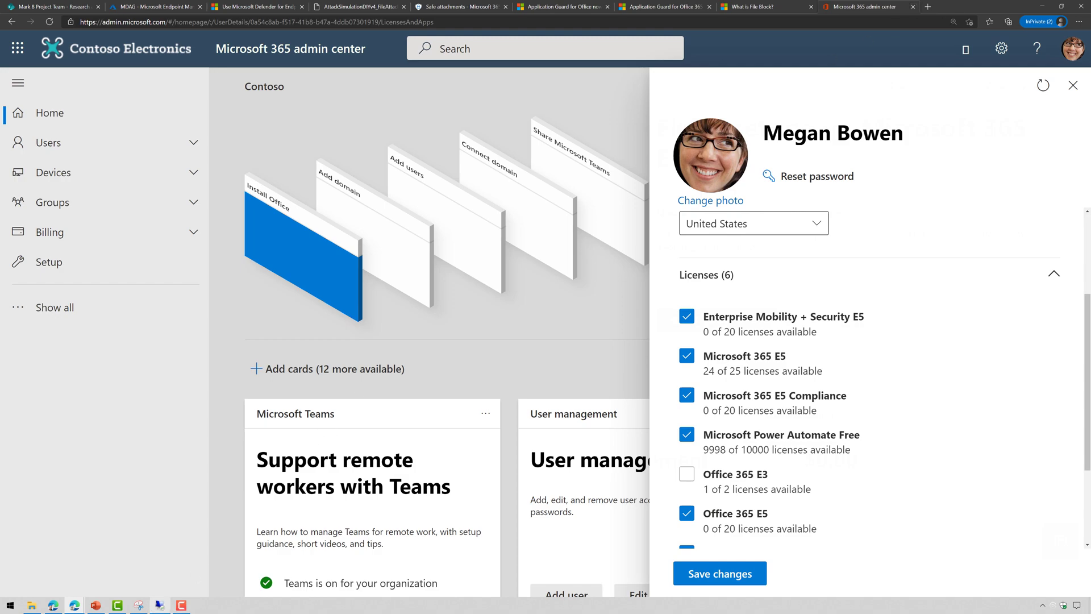
# Close Word, open and close Mark 8 - FAQ.docx, then reopen the Contract.docx attachment
pyautogui.click(159, 605)
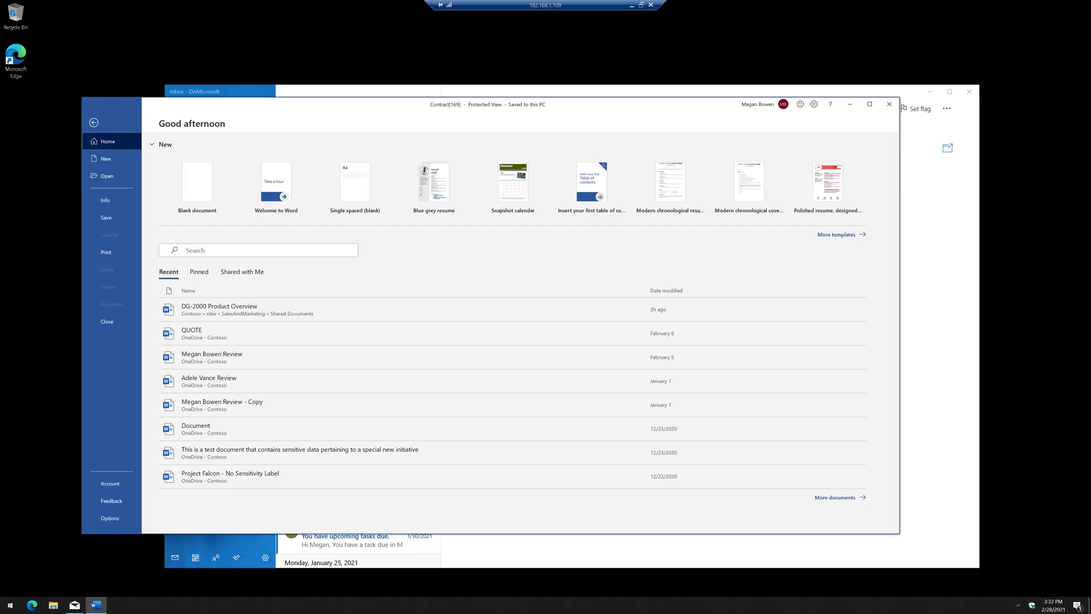
pyautogui.click(890, 104)
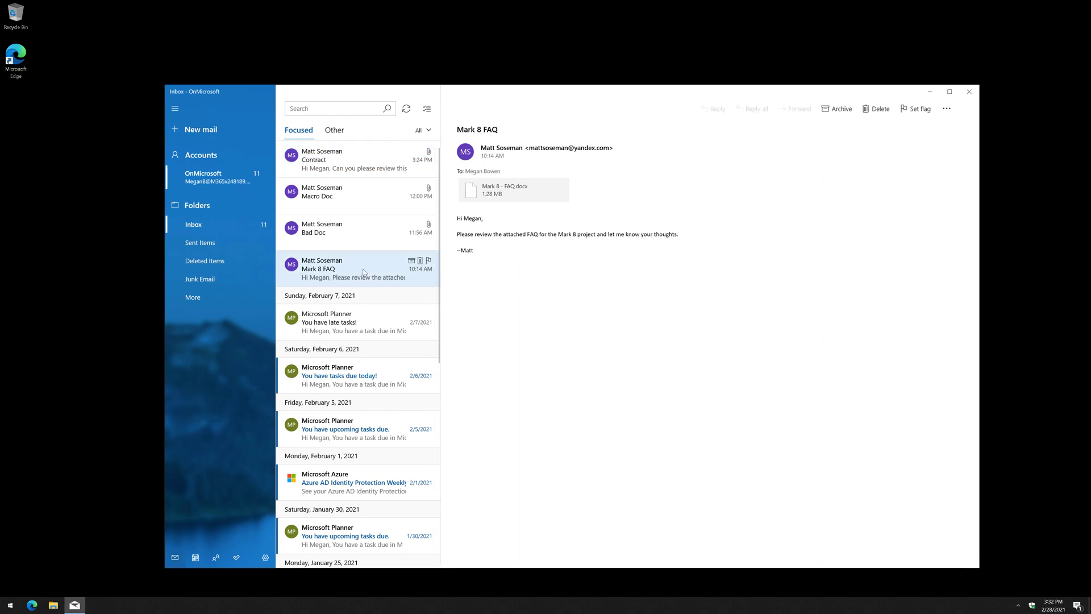
pyautogui.click(511, 190)
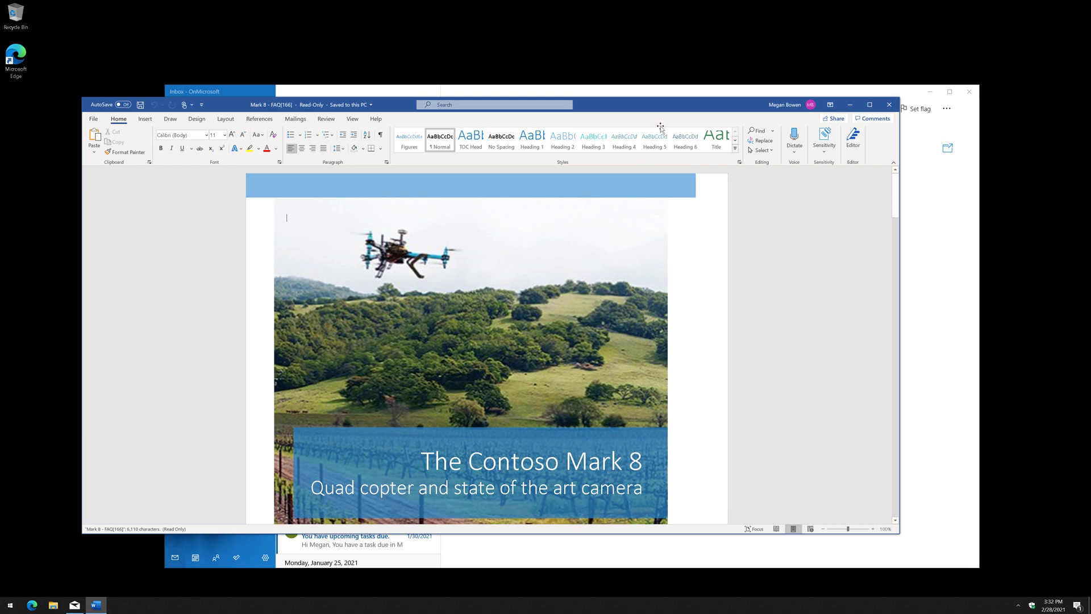
pyautogui.moveTo(661, 106); pyautogui.dragTo(687, 107)
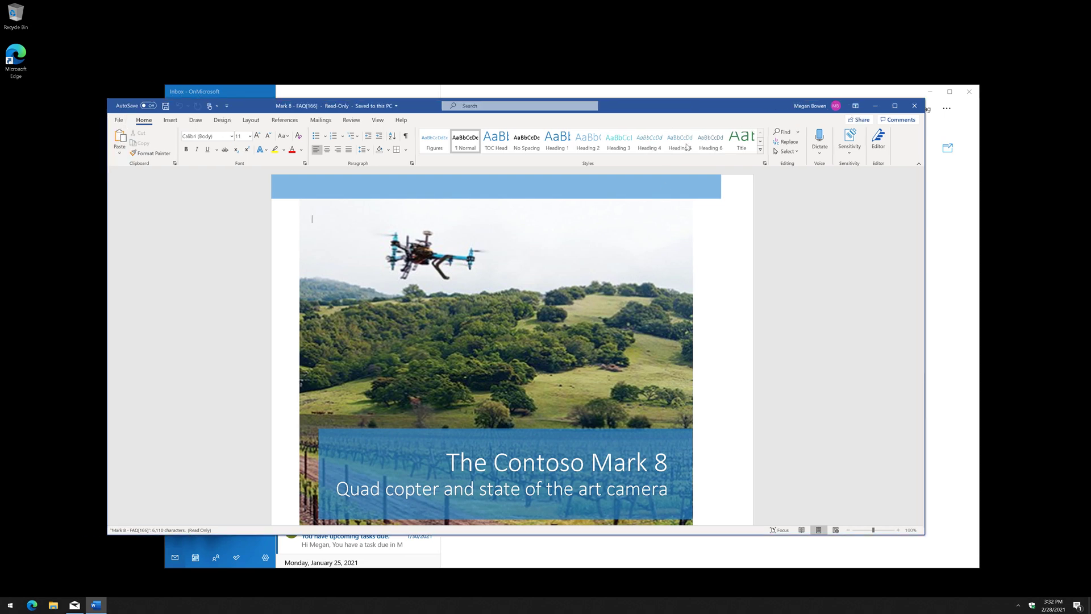
pyautogui.click(914, 106)
pyautogui.click(337, 169)
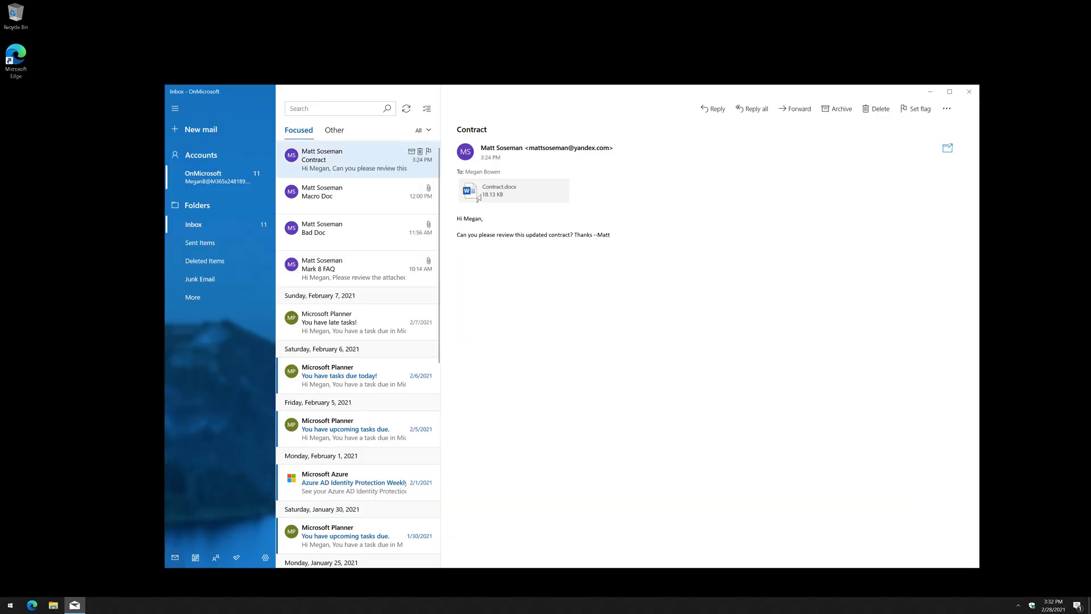
pyautogui.click(489, 196)
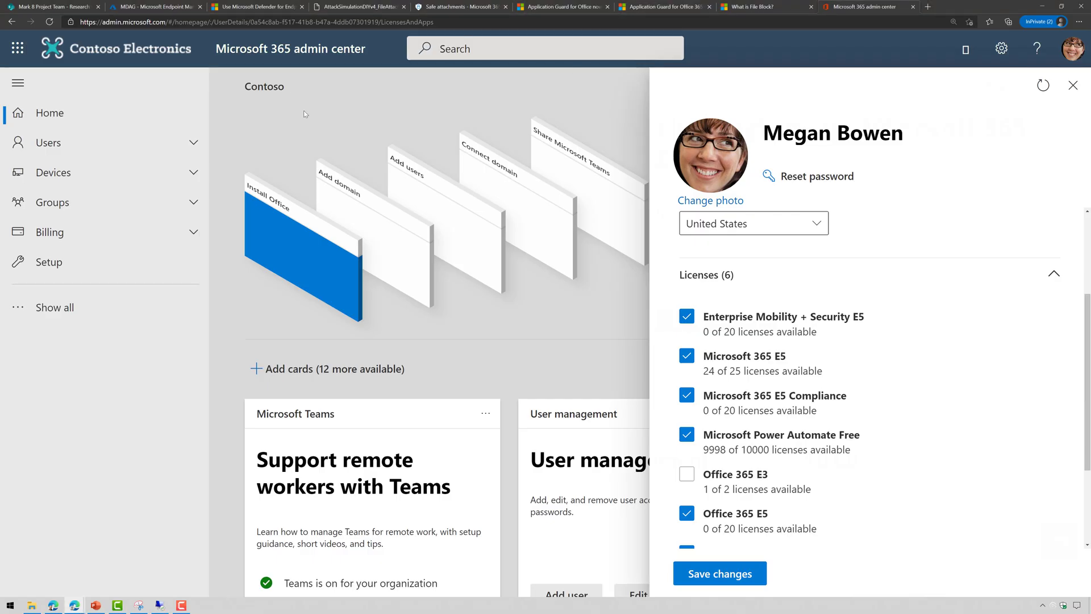
# Close the Safe Attachments global settings and run the SafeDocFileScan query in Advanced hunting
pyautogui.click(460, 6)
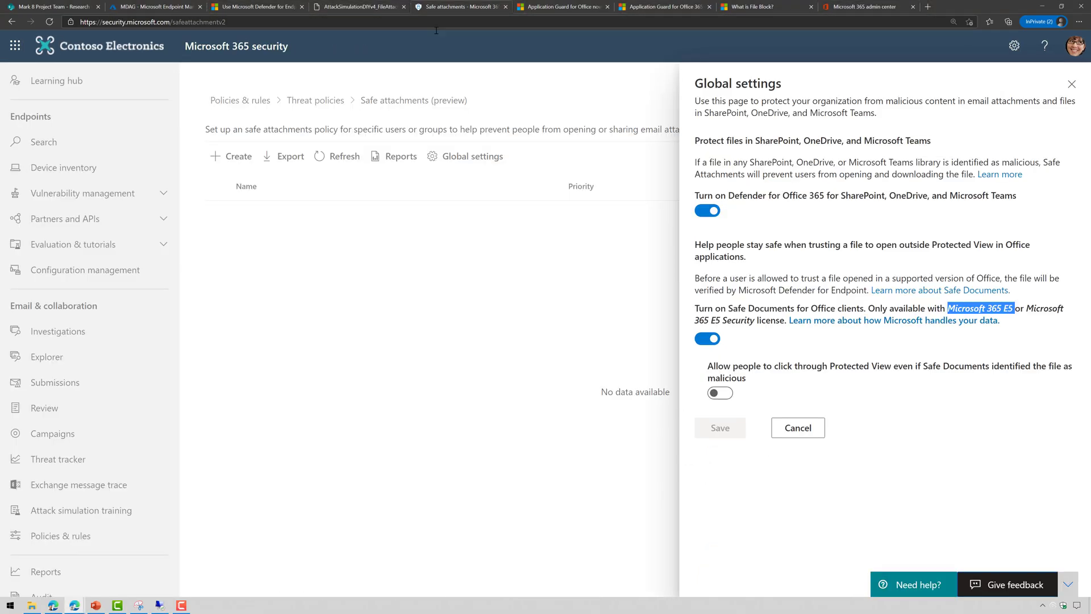
pyautogui.click(1072, 84)
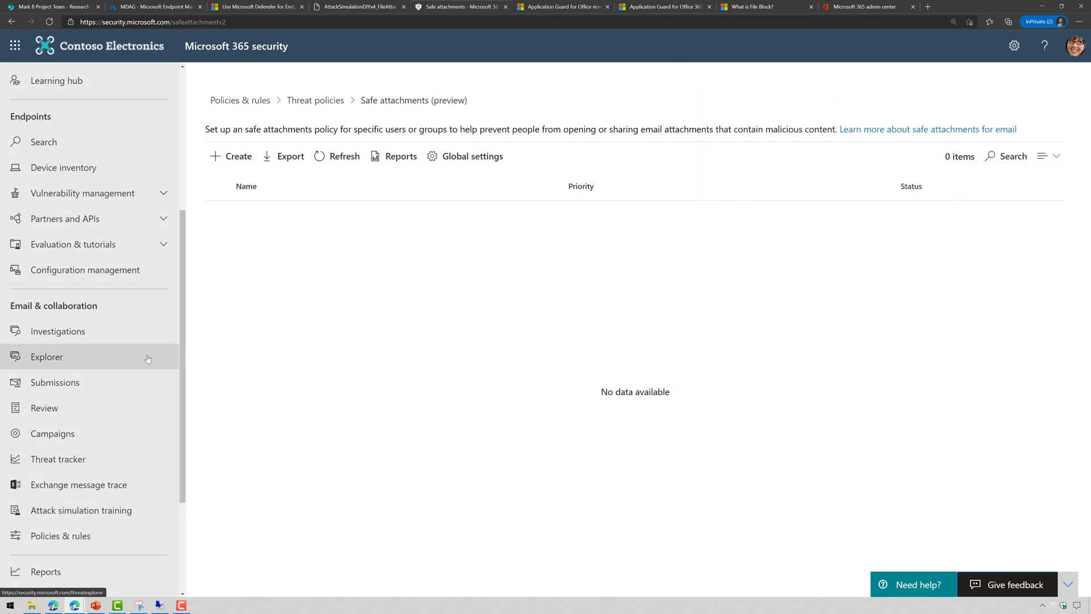
pyautogui.scroll(5, 147, 360)
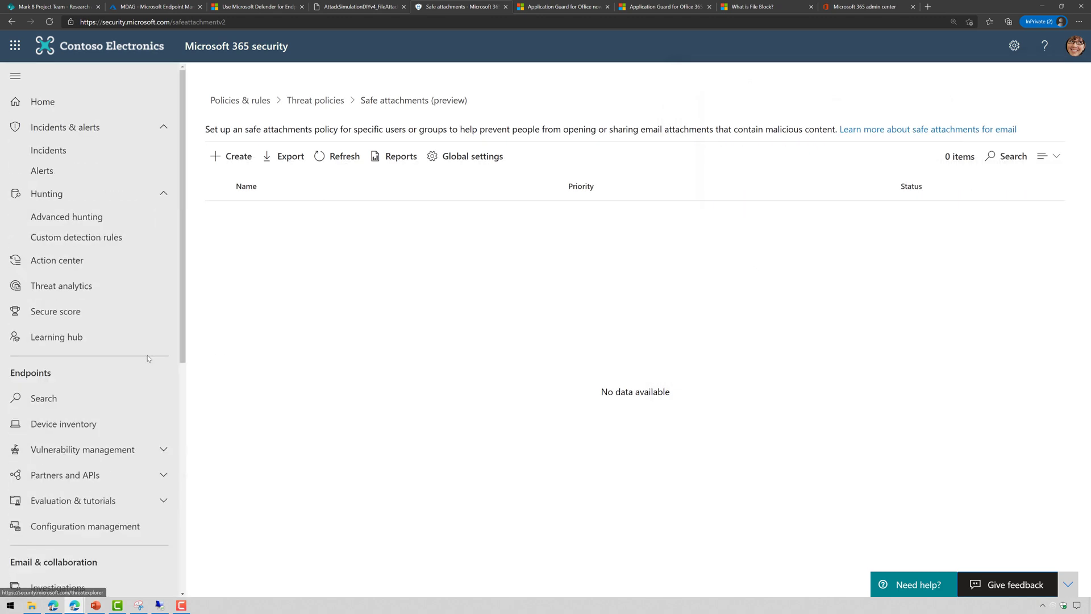
pyautogui.click(117, 226)
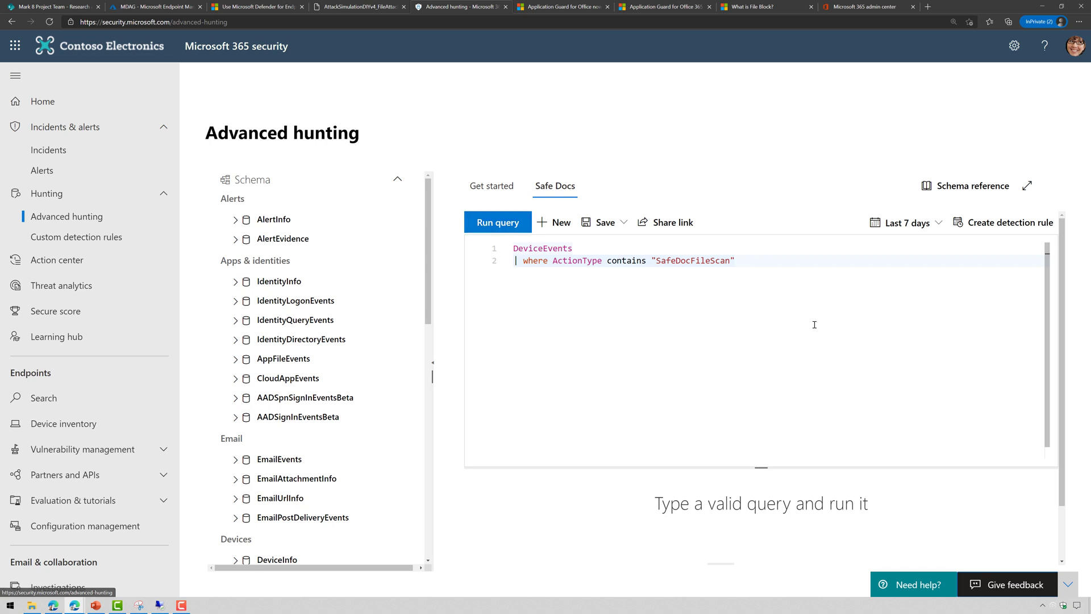
pyautogui.hotkey('shift', 'Return')
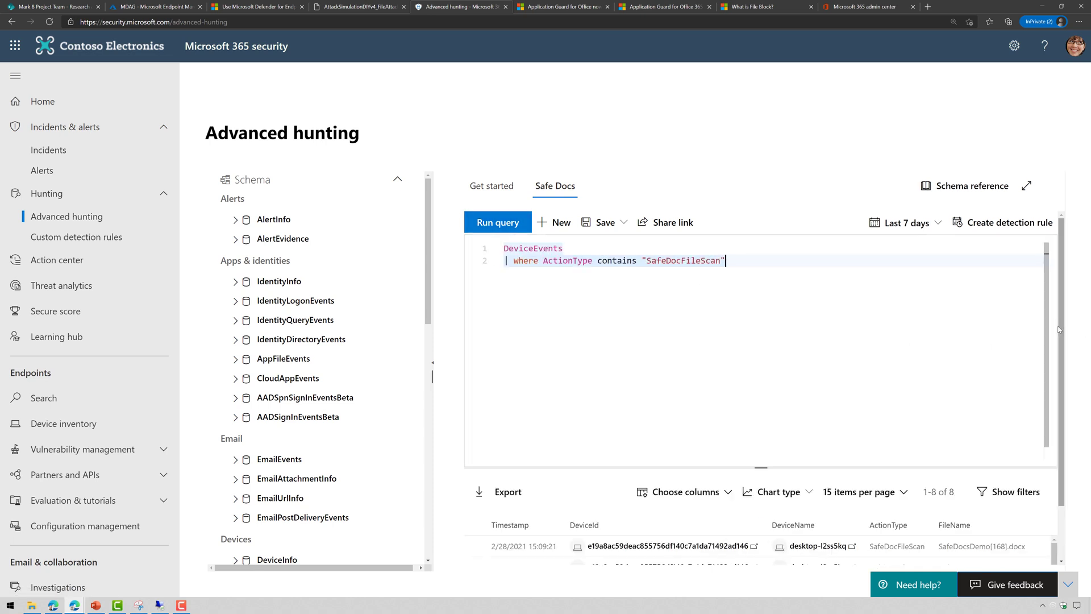
# Scroll the SafeDocFileScan results to AdditionalFields and mark the FoundMaliciousDocument entry
pyautogui.scroll(-2, 1063, 341)
pyautogui.scroll(-1, 959, 522)
pyautogui.scroll(-1, 959, 522)
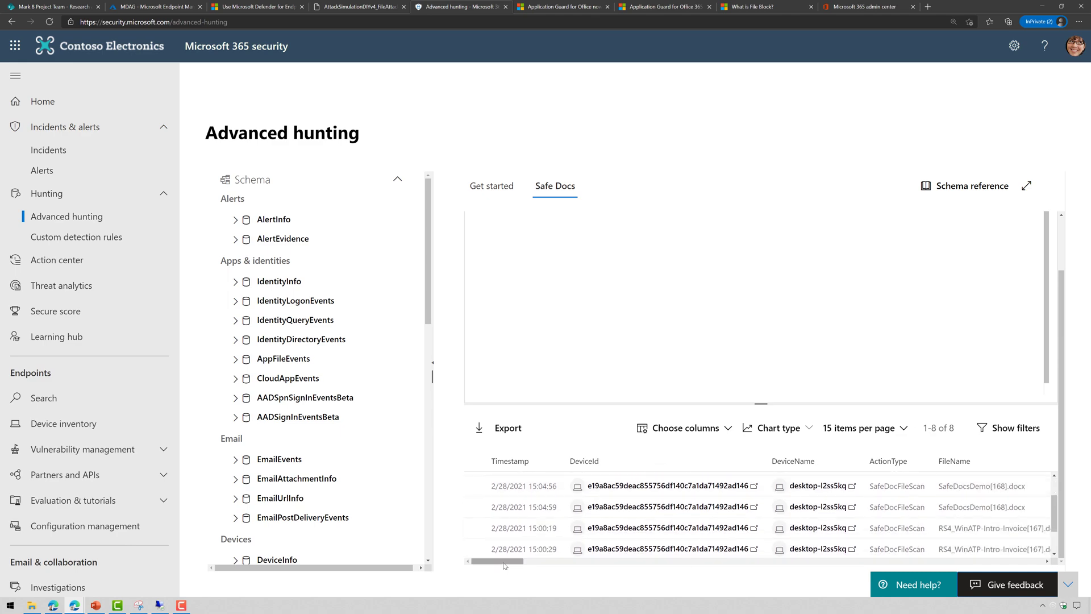
pyautogui.moveTo(504, 562); pyautogui.dragTo(1040, 562)
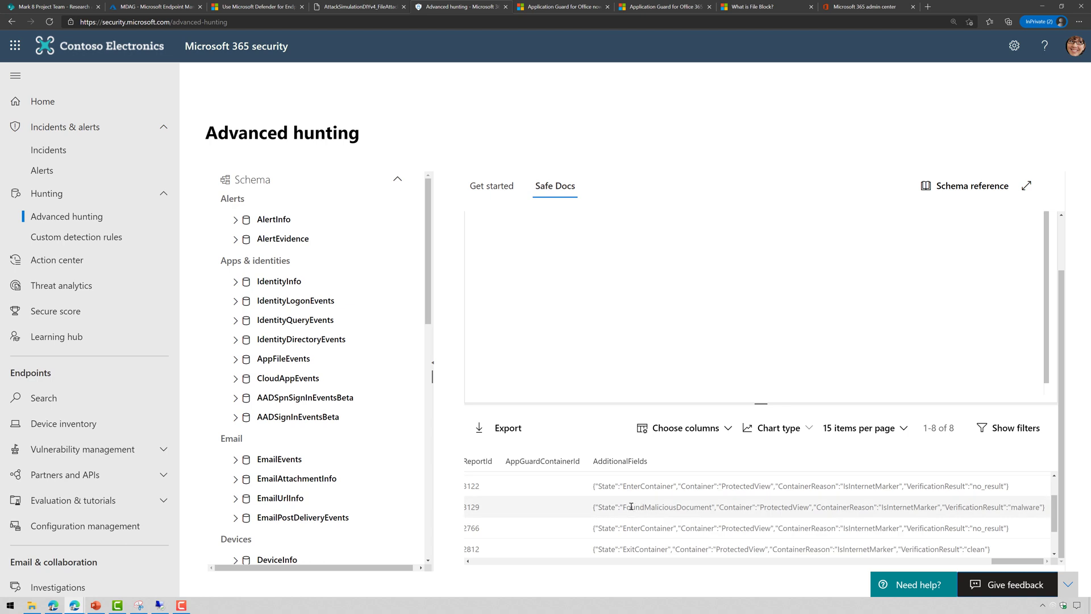
pyautogui.moveTo(619, 506); pyautogui.dragTo(714, 507)
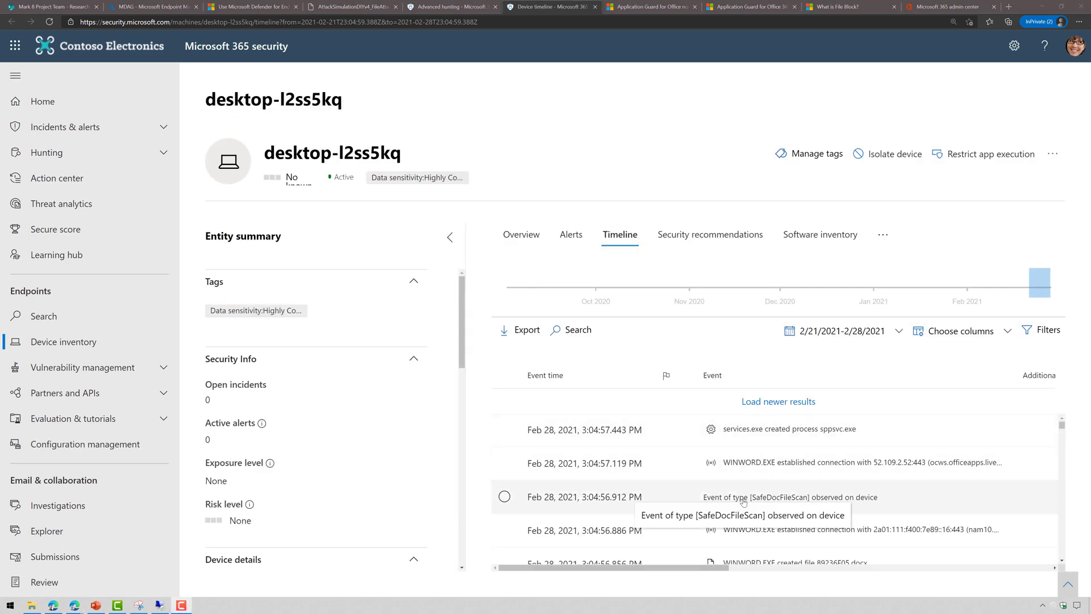
# Inspect the SafeDocFileScan event on desktop-l2ss5kq's timeline, then browse the surrounding WINWORD.EXE events
pyautogui.click(837, 504)
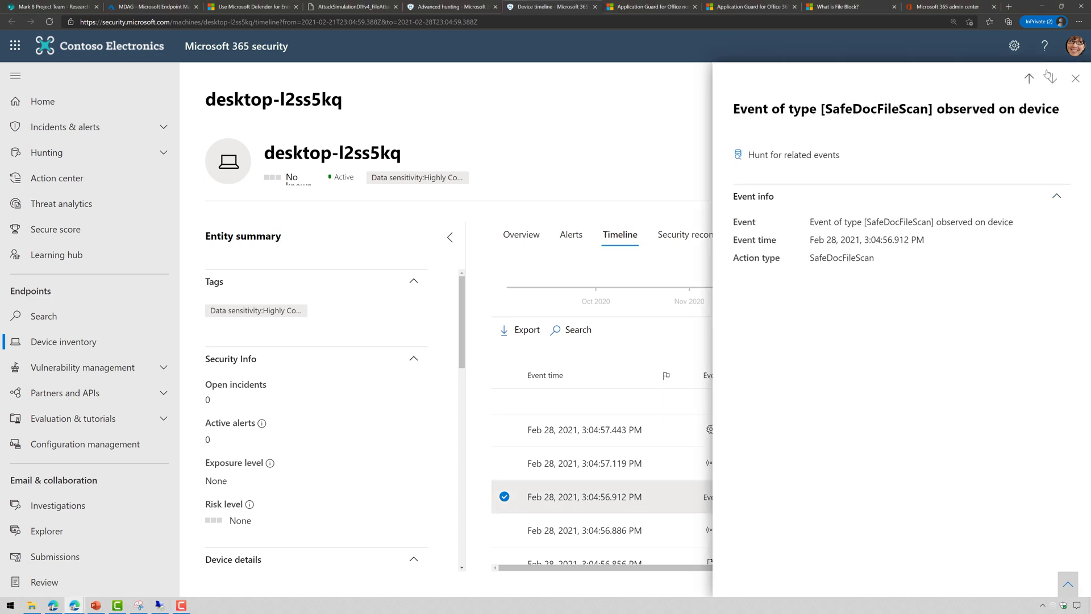
pyautogui.click(1077, 81)
pyautogui.scroll(-3, 900, 479)
pyautogui.scroll(-2, 900, 479)
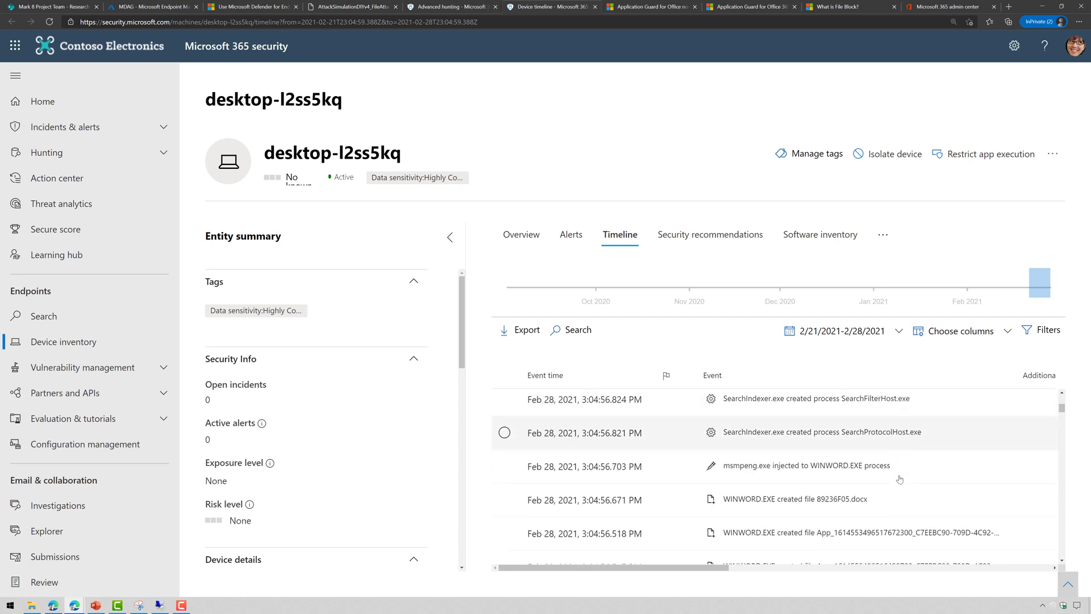
pyautogui.scroll(-4, 900, 479)
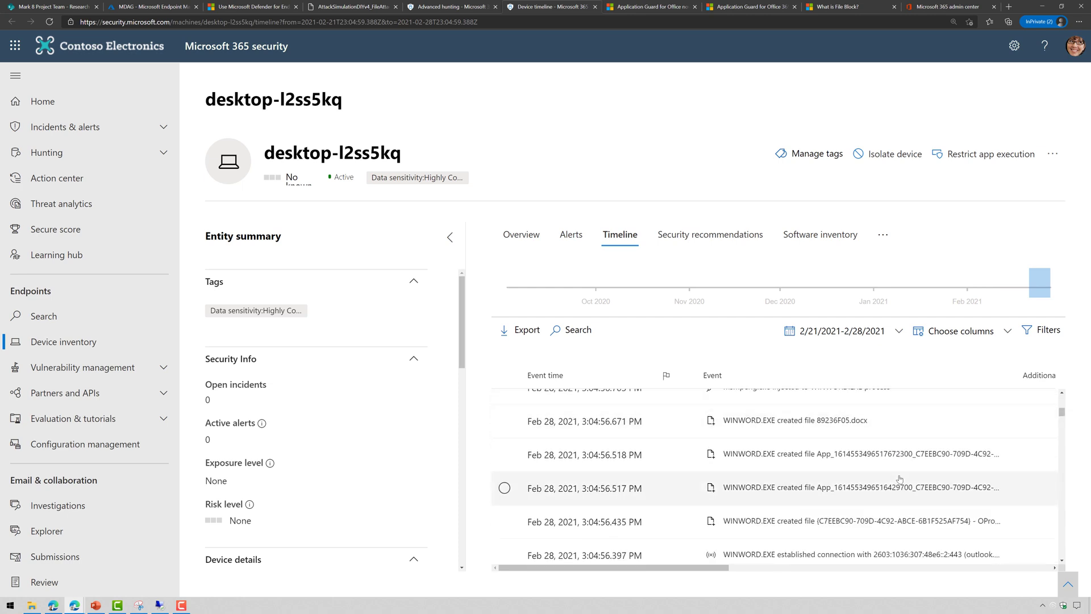
pyautogui.scroll(-1, 911, 516)
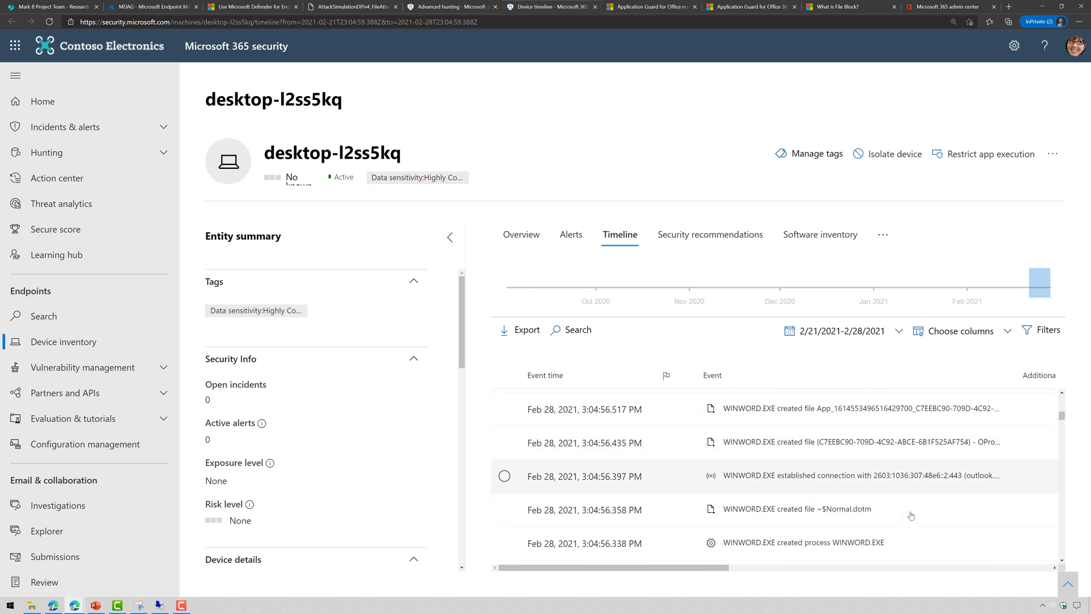
pyautogui.scroll(-4, 912, 515)
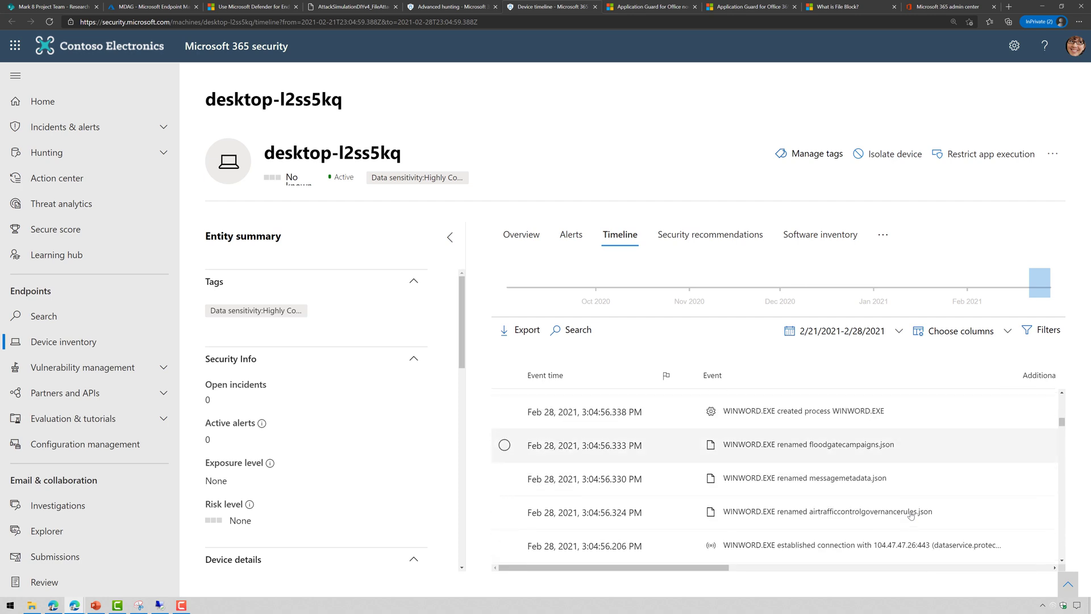
pyautogui.scroll(8, 912, 515)
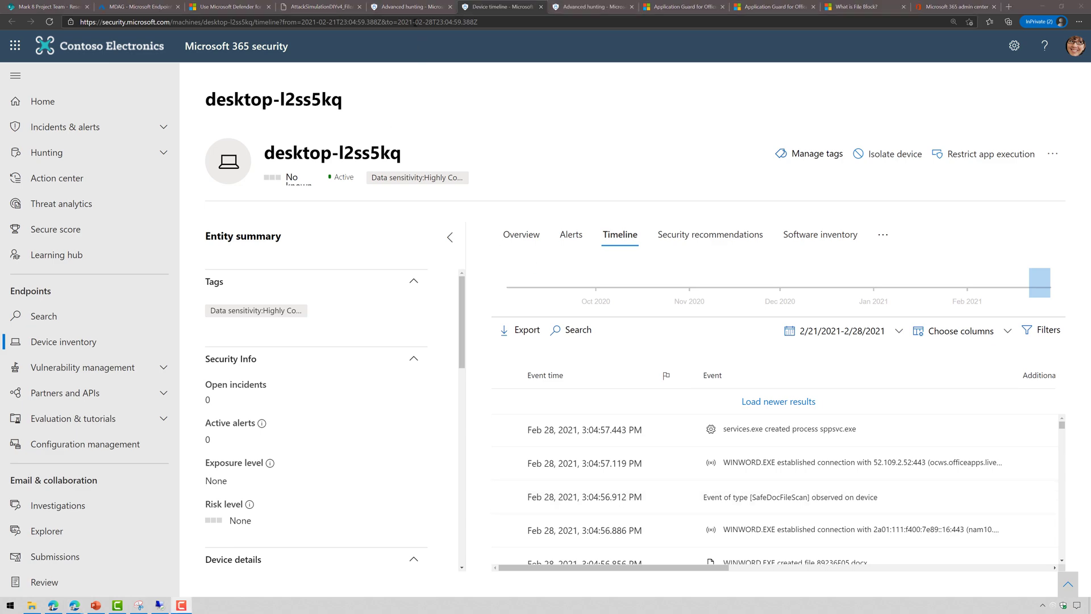
# Back in Advanced hunting, scroll the 8 results to the FoundMaliciousDocument malware verdict
pyautogui.click(415, 8)
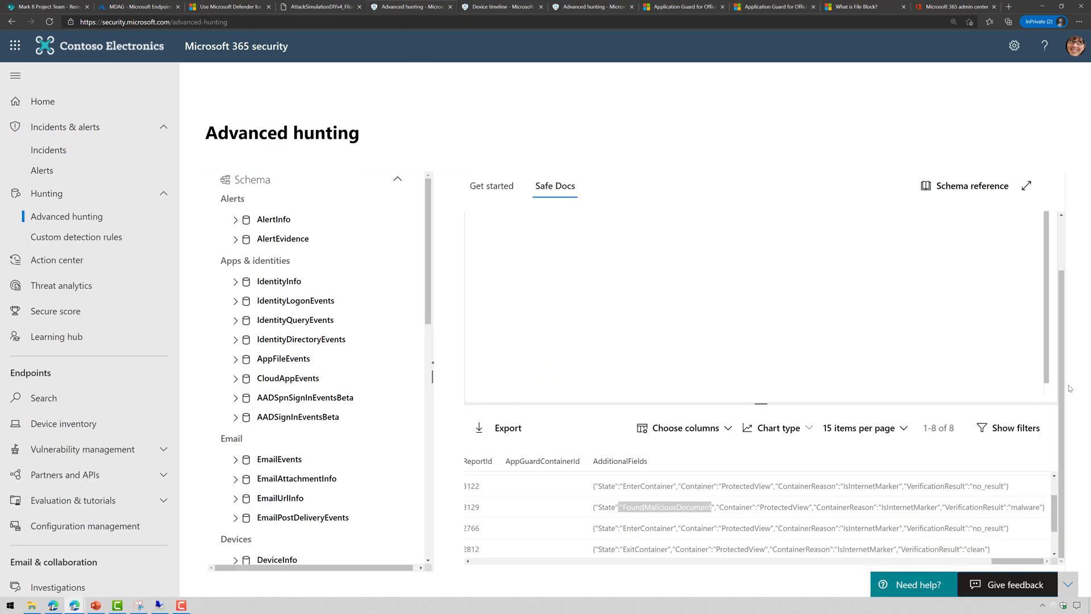
pyautogui.moveTo(1071, 389); pyautogui.dragTo(1084, 301)
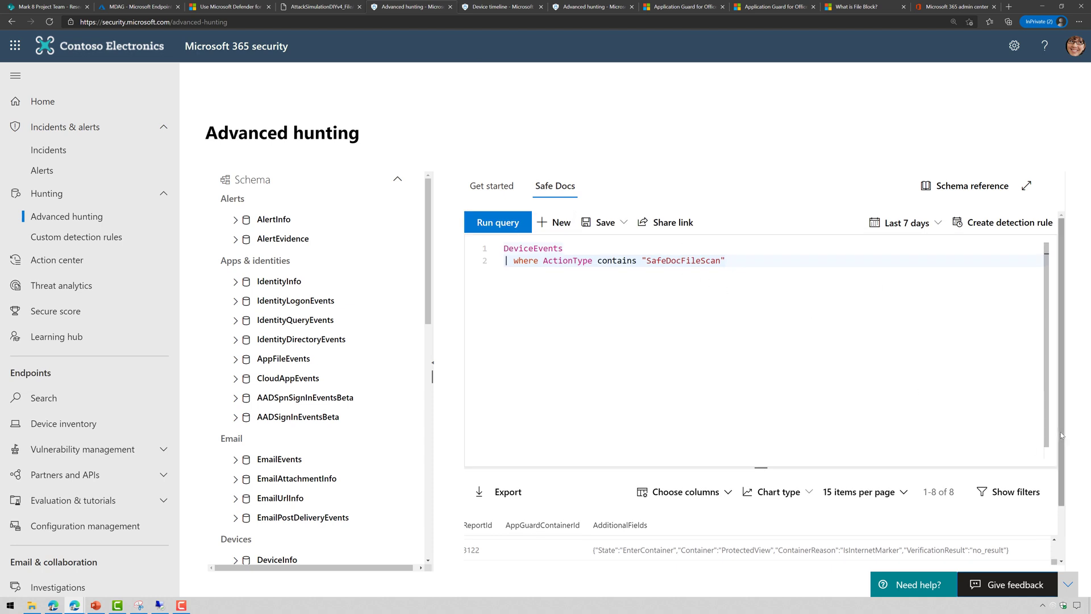
pyautogui.scroll(-1, 974, 545)
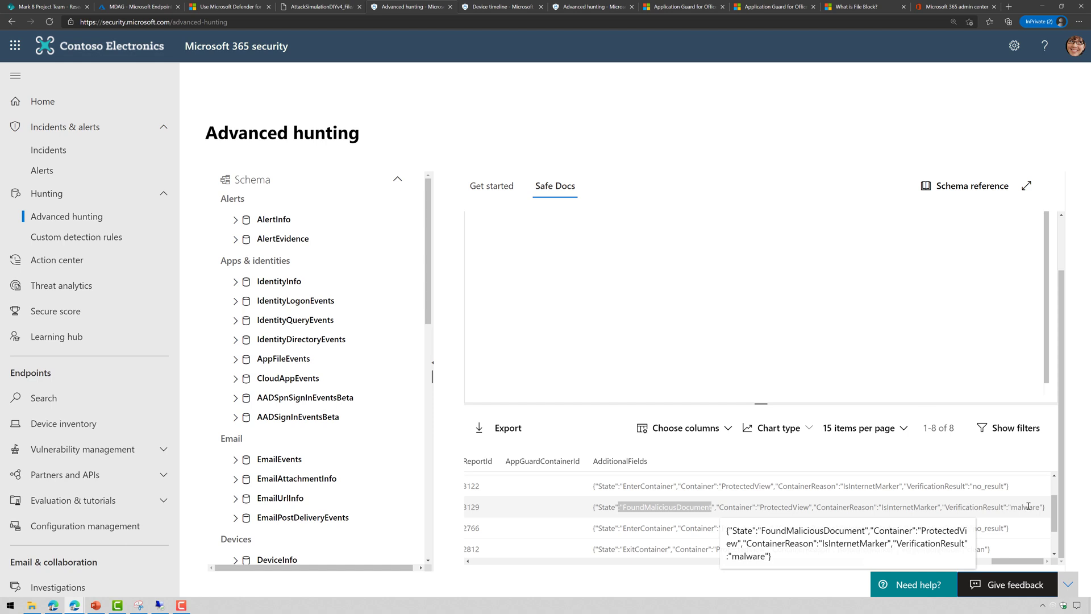
pyautogui.scroll(2, 1038, 262)
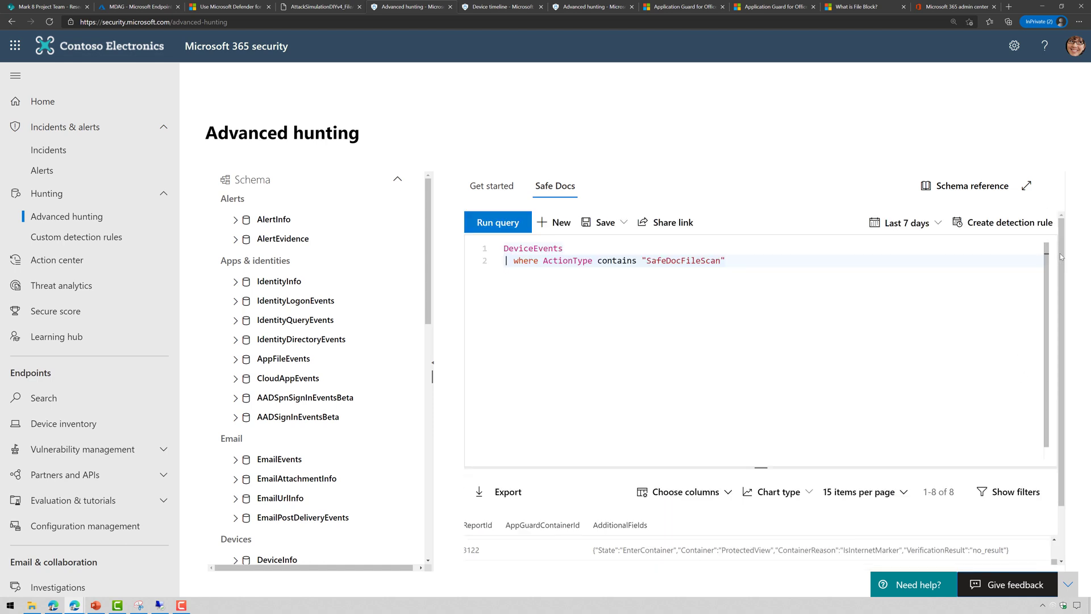
pyautogui.click(1006, 226)
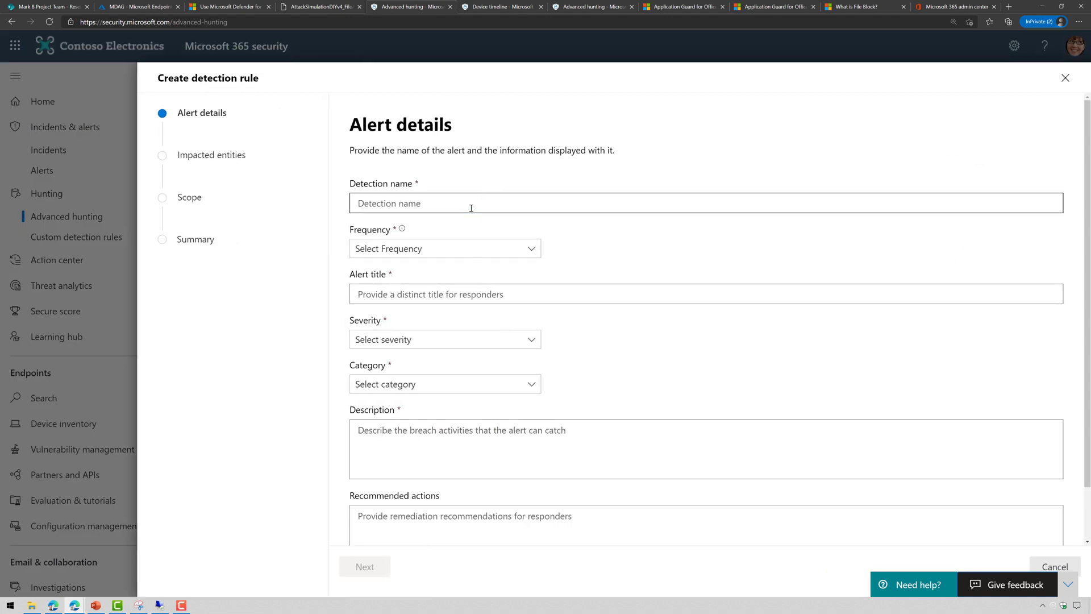
pyautogui.write('rewqrw')
pyautogui.click(414, 293)
pyautogui.write('qrwer')
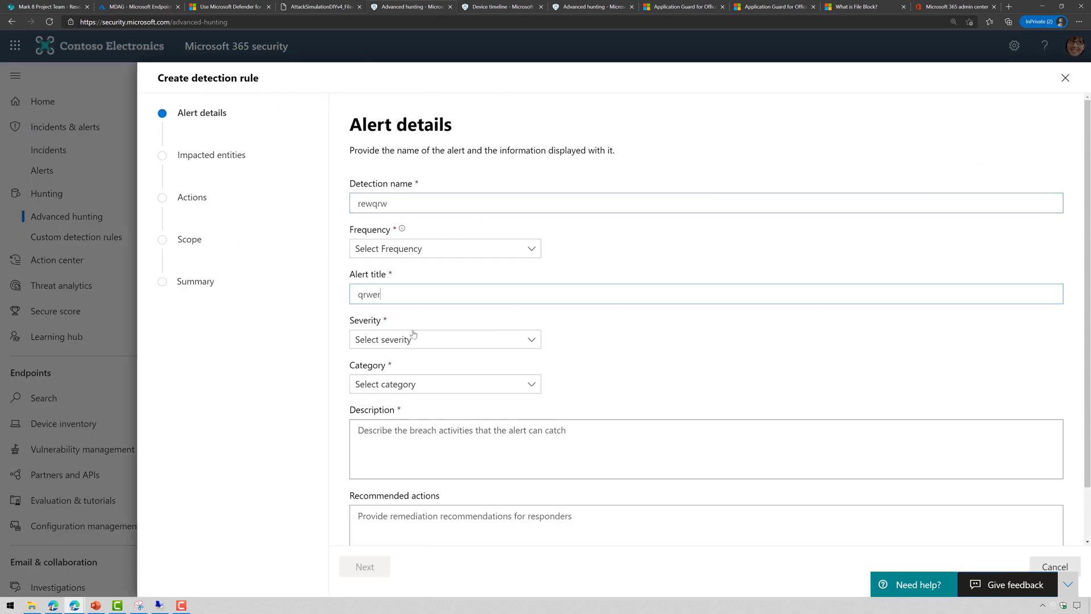
pyautogui.click(414, 337)
pyautogui.press('Down')
pyautogui.press('Down')
pyautogui.click(409, 381)
pyautogui.click(409, 408)
pyautogui.click(423, 443)
pyautogui.write('qwrwe')
pyautogui.scroll(-2, 410, 455)
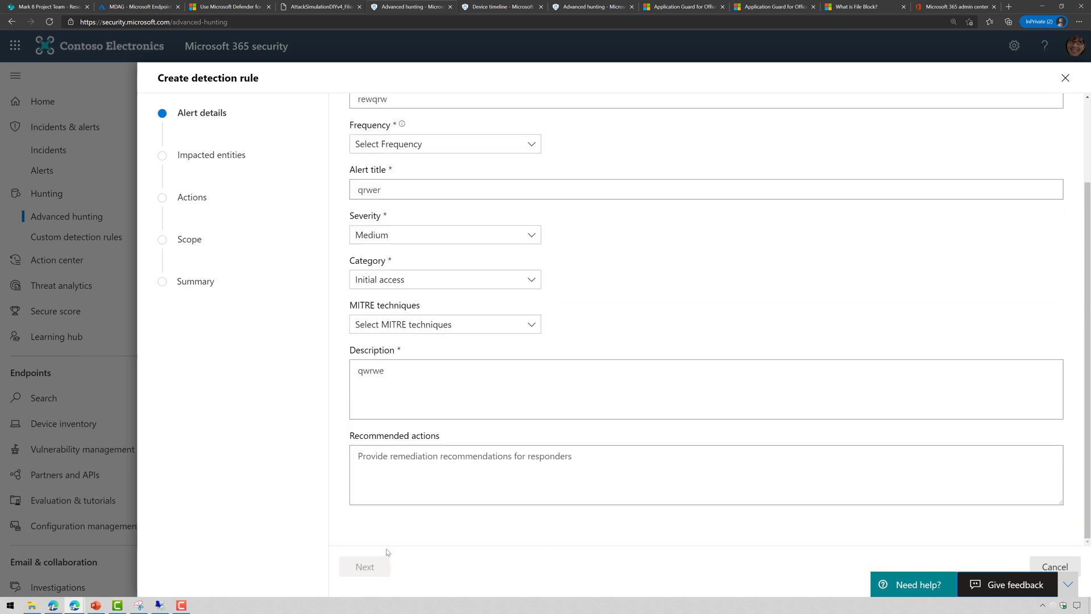
pyautogui.scroll(2, 395, 467)
pyautogui.click(421, 250)
pyautogui.click(407, 289)
pyautogui.click(364, 567)
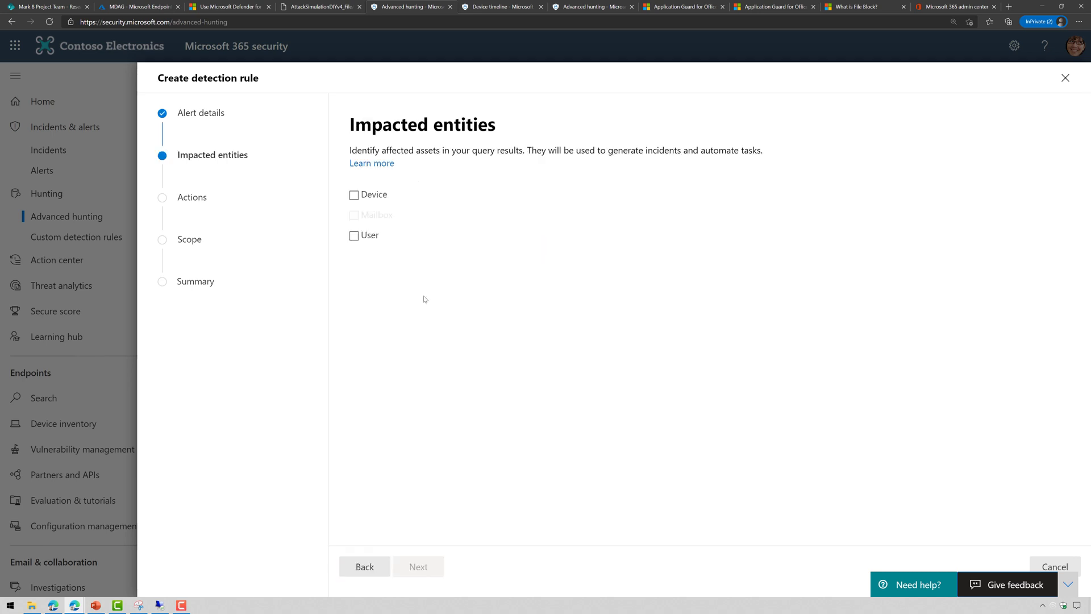
pyautogui.click(365, 195)
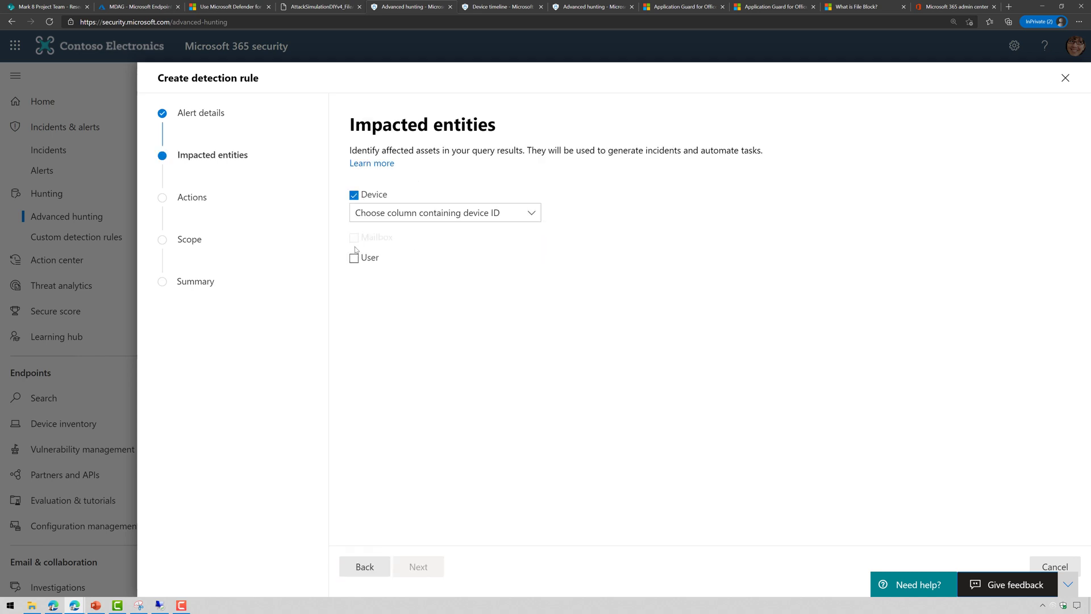
pyautogui.click(404, 219)
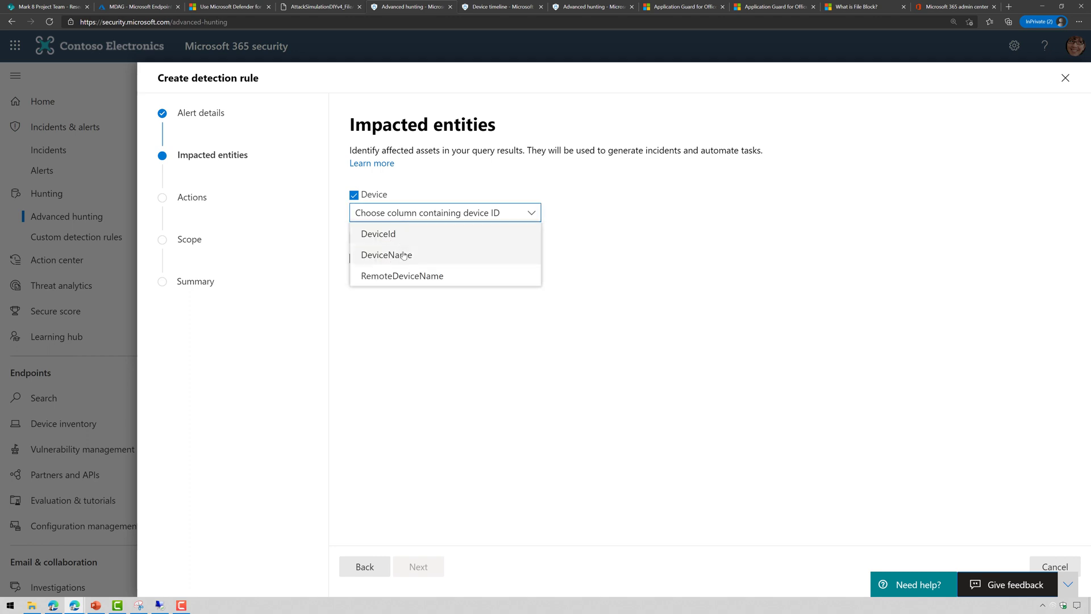
pyautogui.click(403, 254)
pyautogui.click(421, 566)
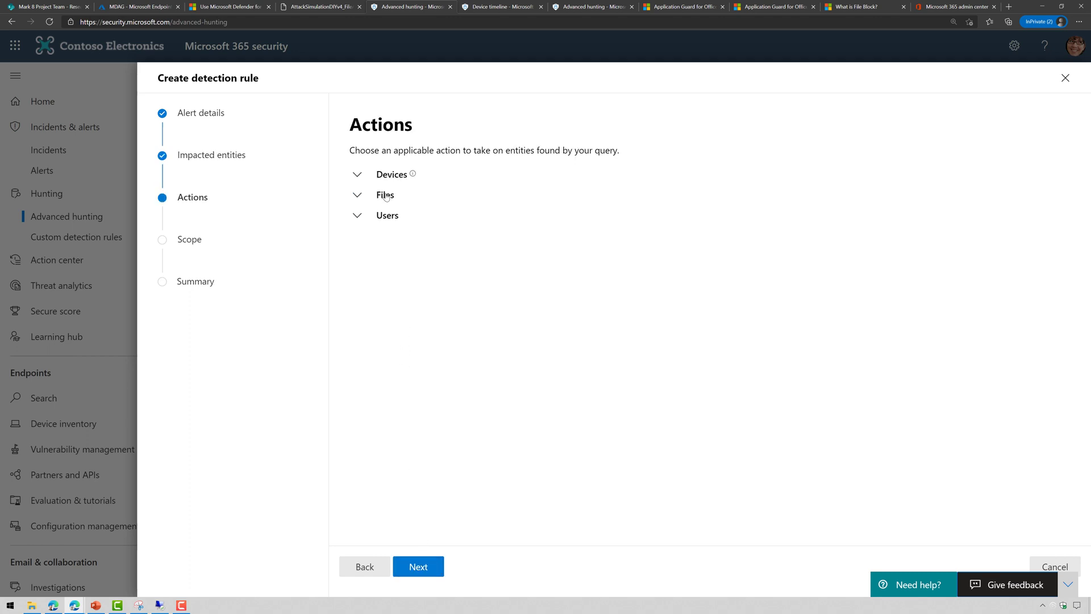
pyautogui.click(357, 174)
pyautogui.click(374, 197)
pyautogui.click(436, 263)
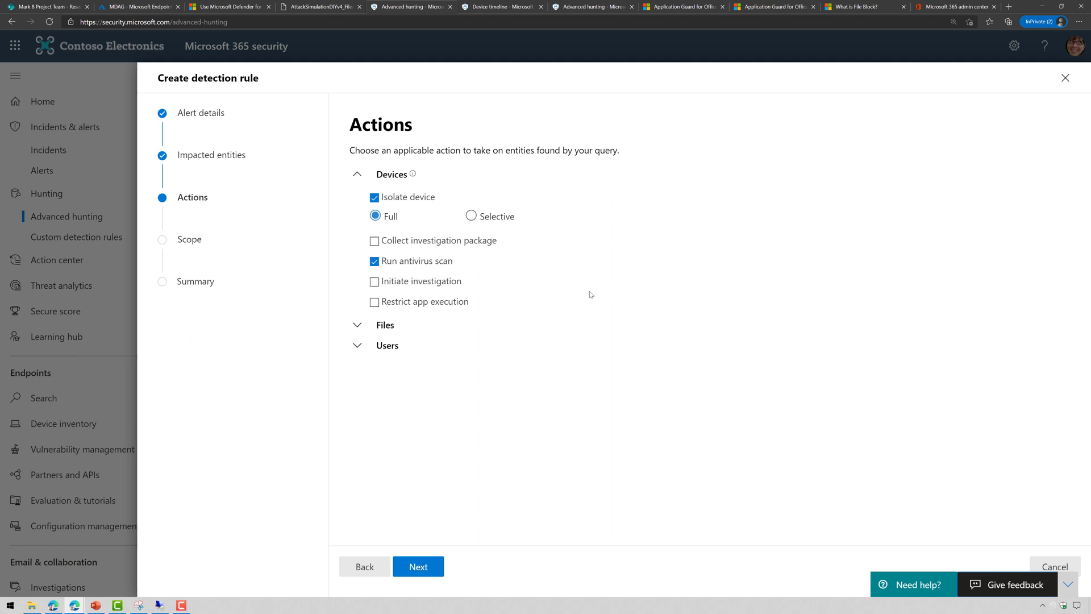
pyautogui.click(448, 246)
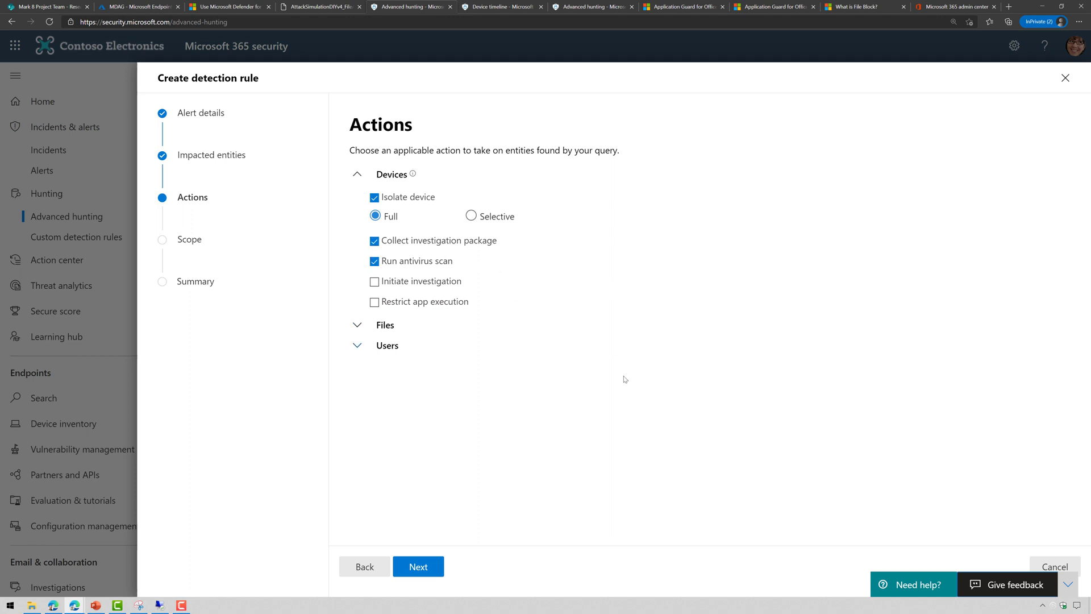
pyautogui.click(381, 302)
pyautogui.click(1065, 79)
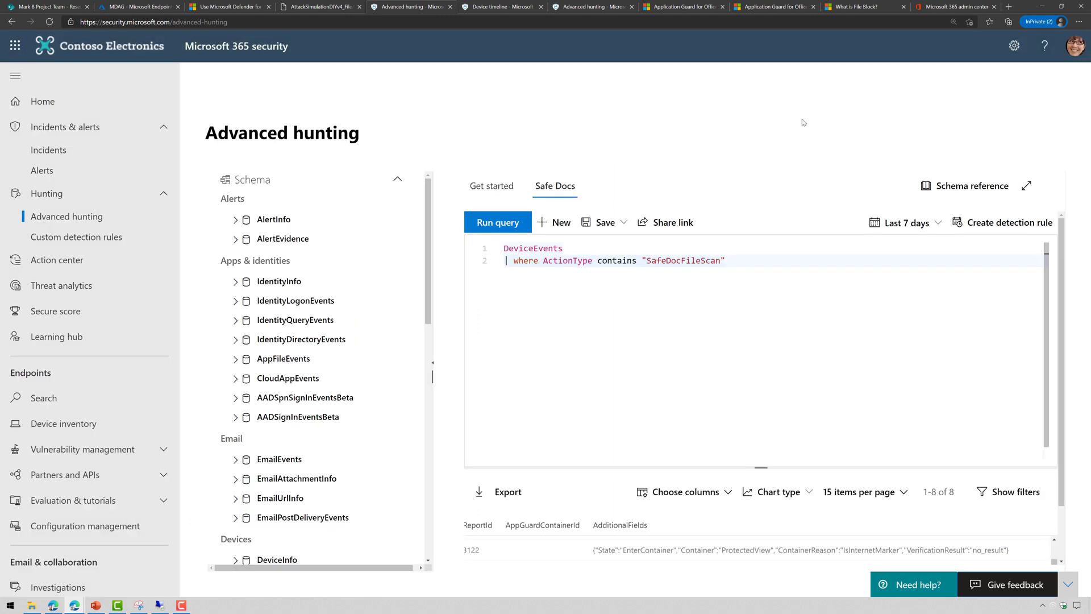
# Show Word's Safe Documents Demo File in Protected View and nudge its window down-right
pyautogui.click(159, 605)
pyautogui.moveTo(650, 102); pyautogui.dragTo(693, 120)
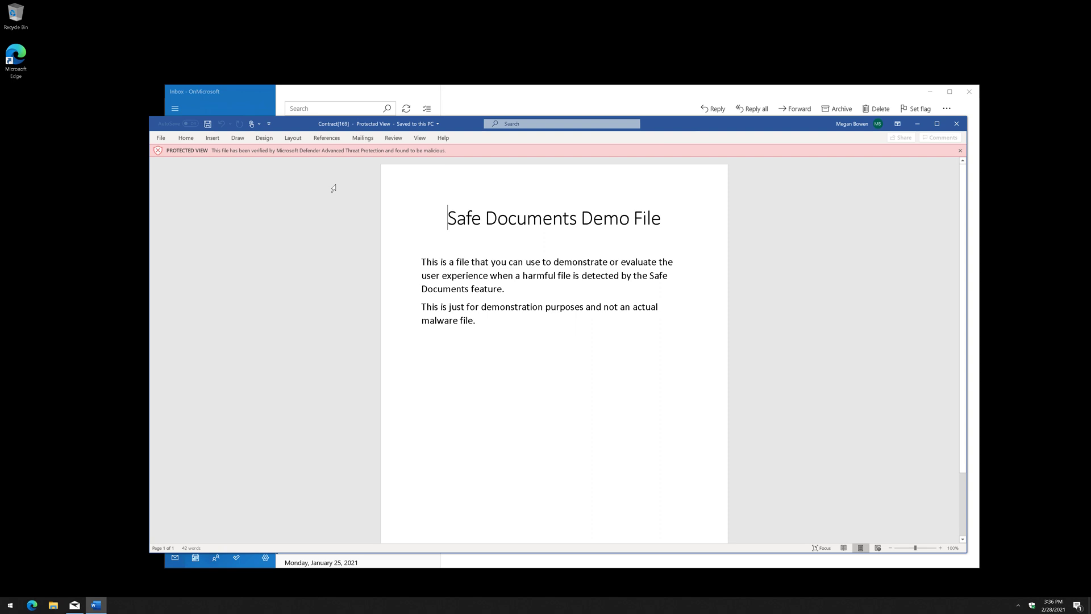